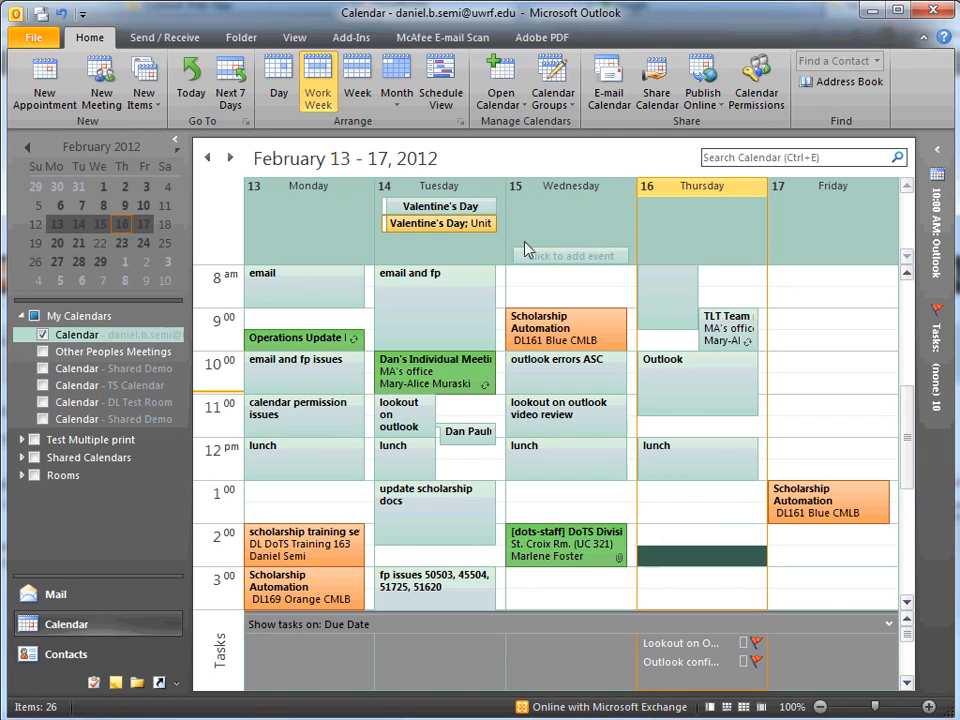
Step: Try a violet-blue background color for the calendar and switch it back to teal
left_click(295, 38)
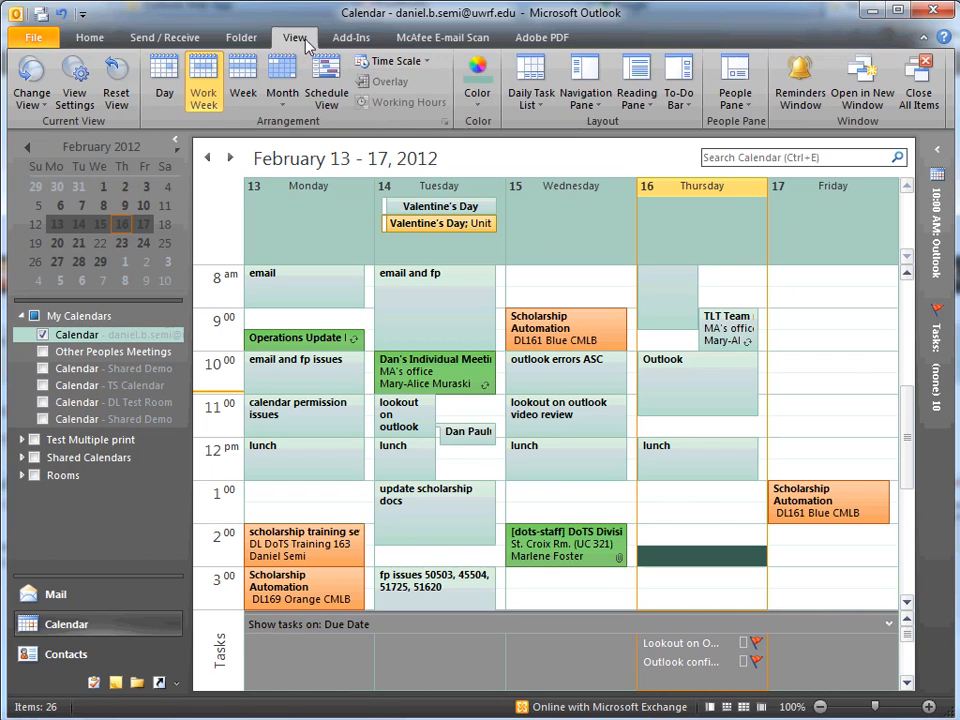
left_click(488, 108)
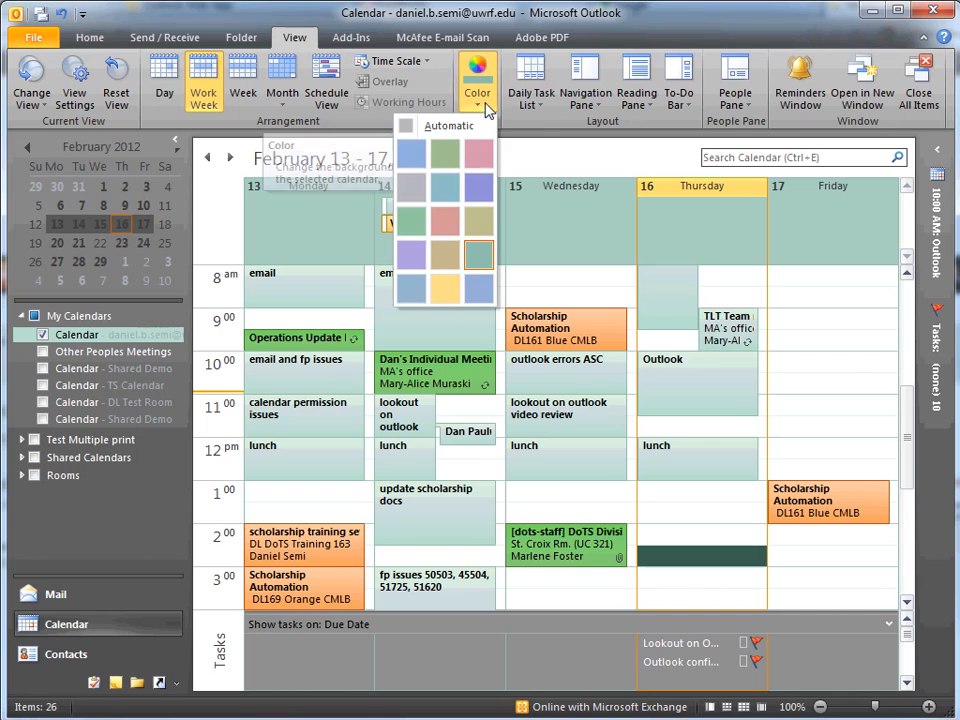
left_click(481, 189)
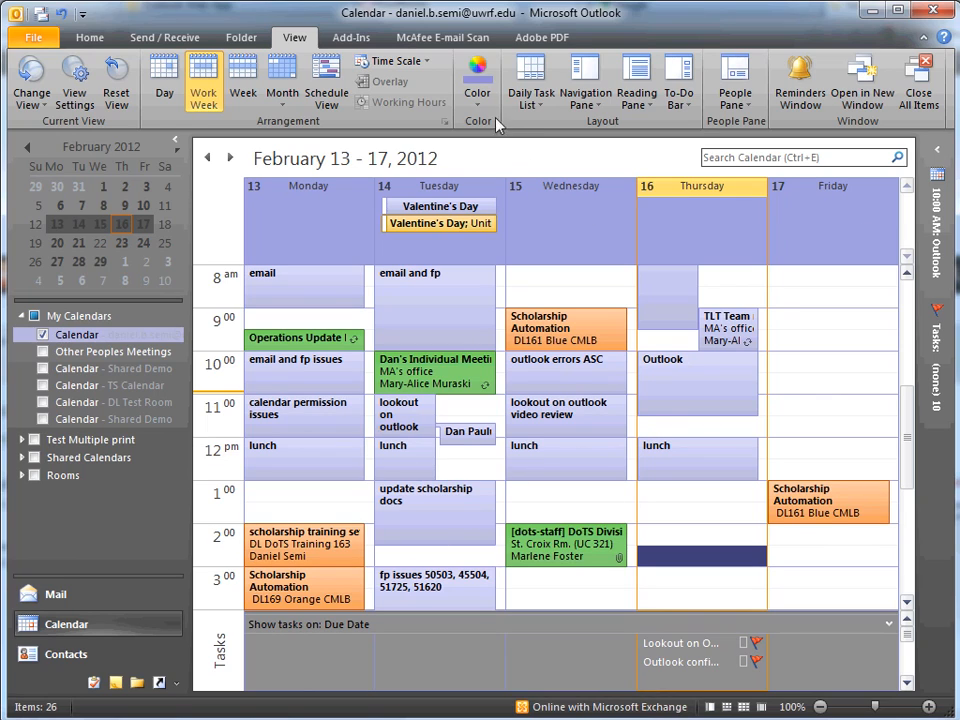
left_click(478, 85)
left_click(483, 260)
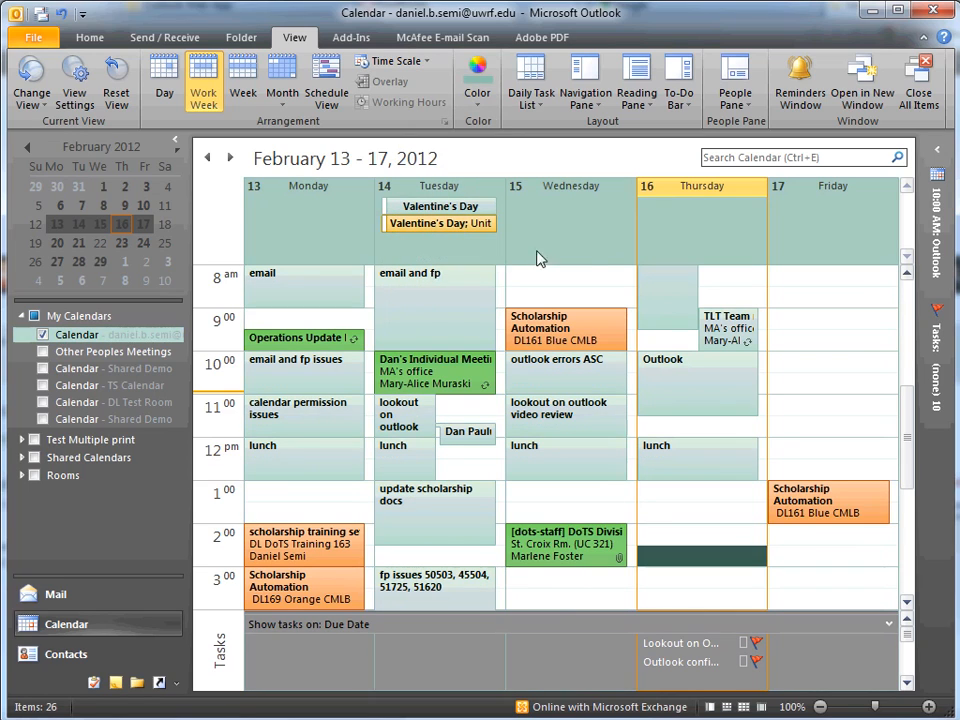
Step: Look at the calendar's own color option and at the color categories available for messages in Mail
right_click(600, 244)
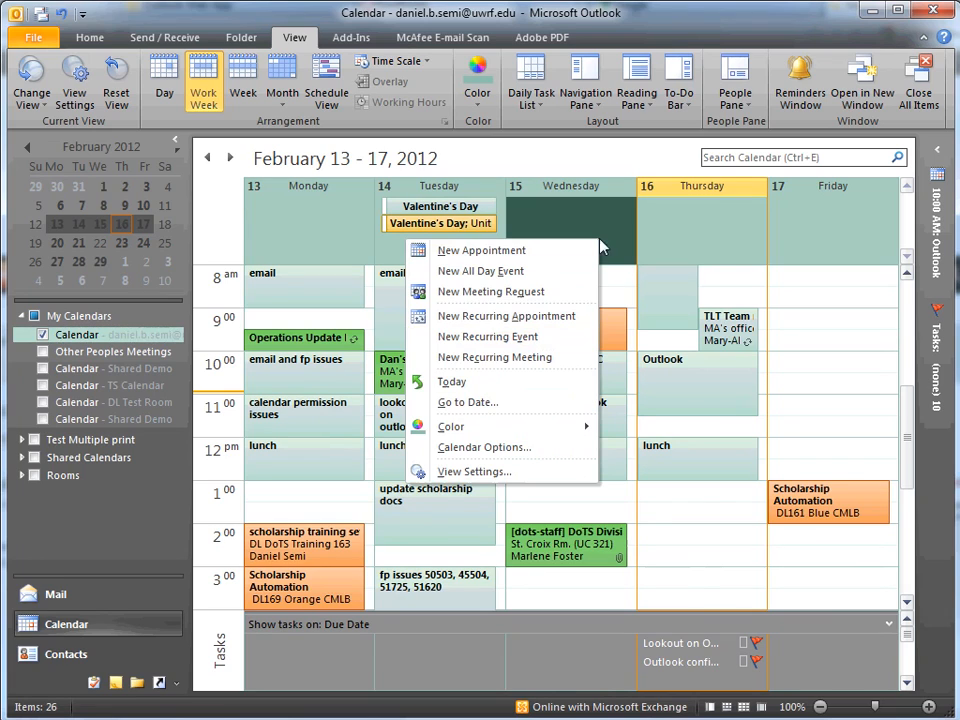
mouse_move(506, 424)
left_click(71, 594)
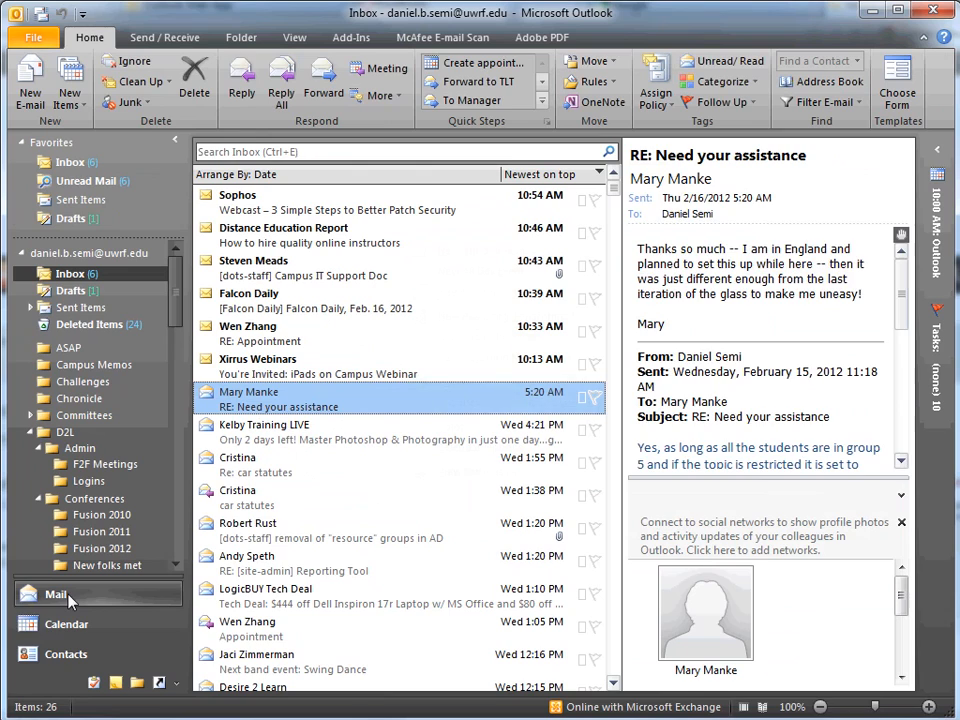
left_click(756, 84)
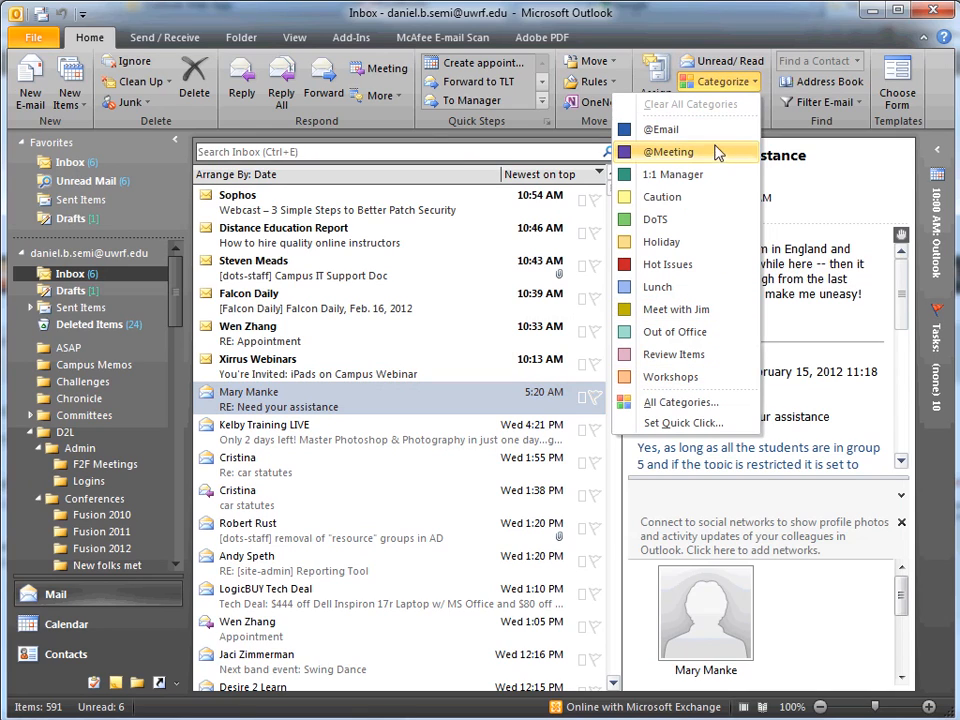
Step: Return to the calendar and create a Thursday 3:00 PM appointment with subject "tip categories" and location "my office"
left_click(84, 620)
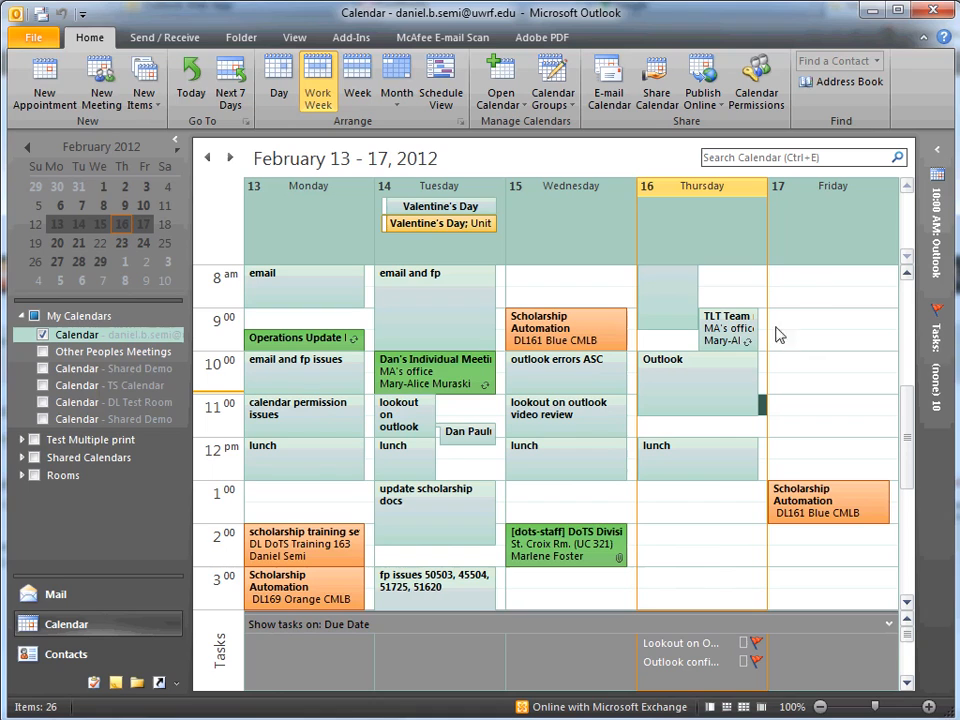
double_click(688, 585)
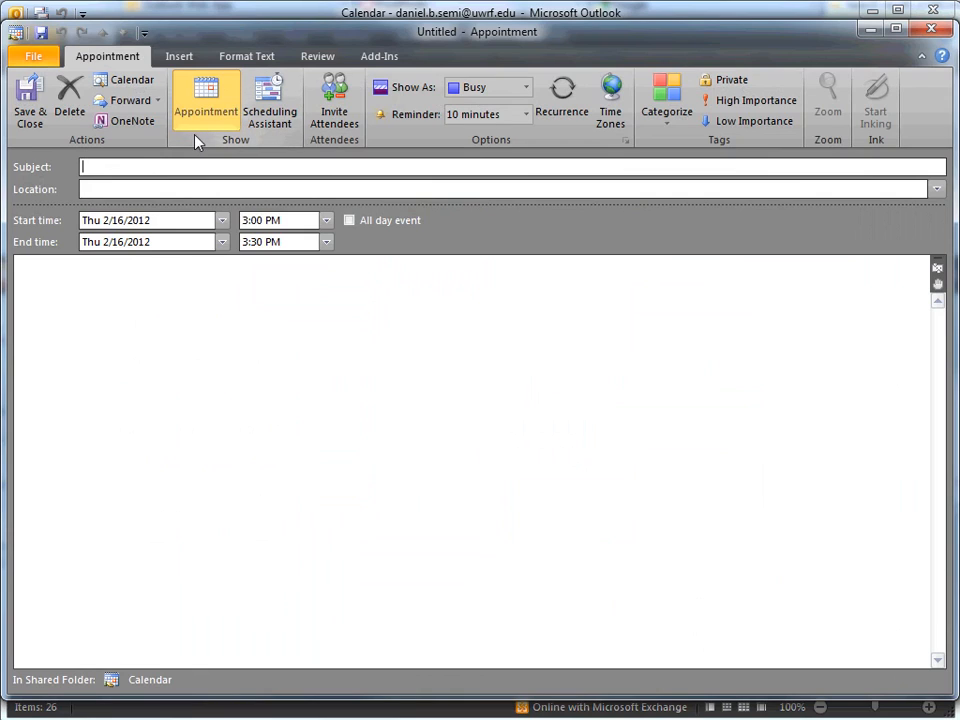
type("tip categories")
left_click(194, 188)
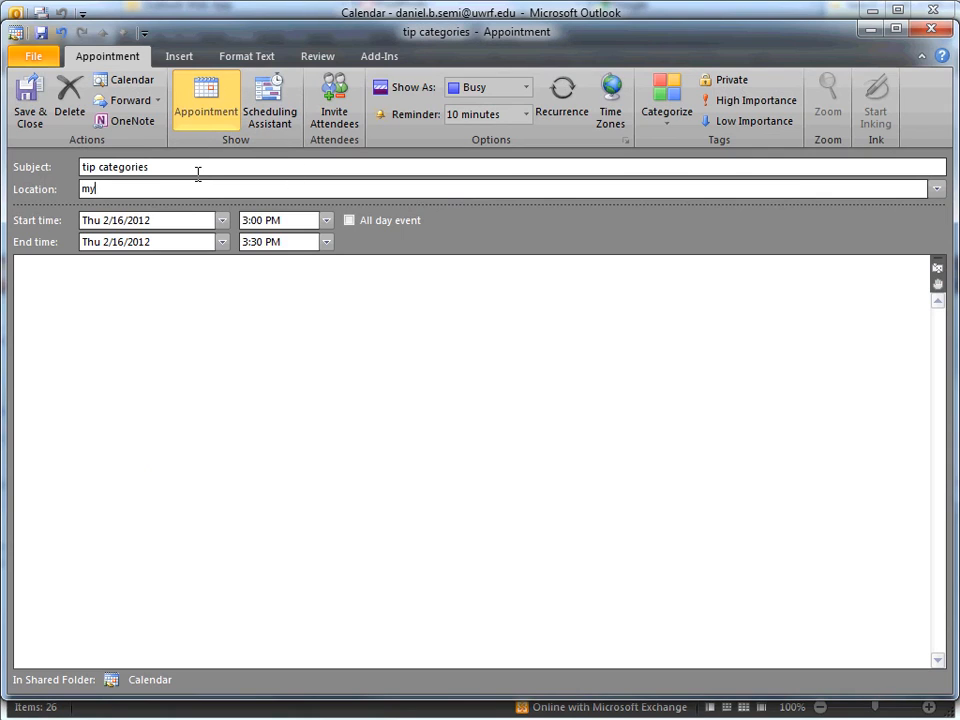
type("my office")
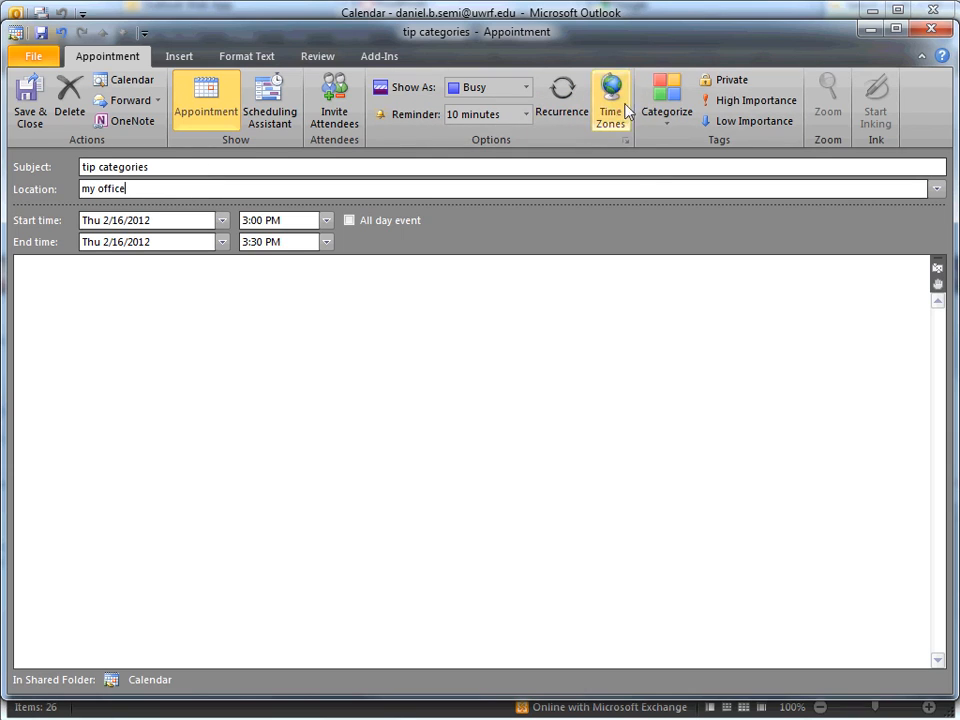
left_click(675, 125)
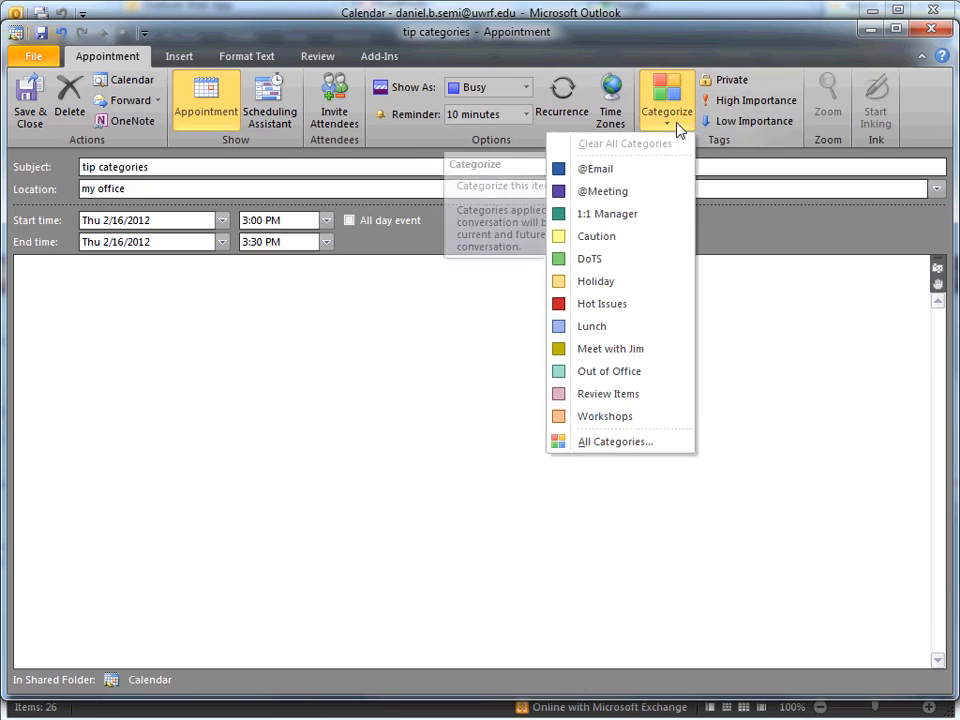
left_click(618, 194)
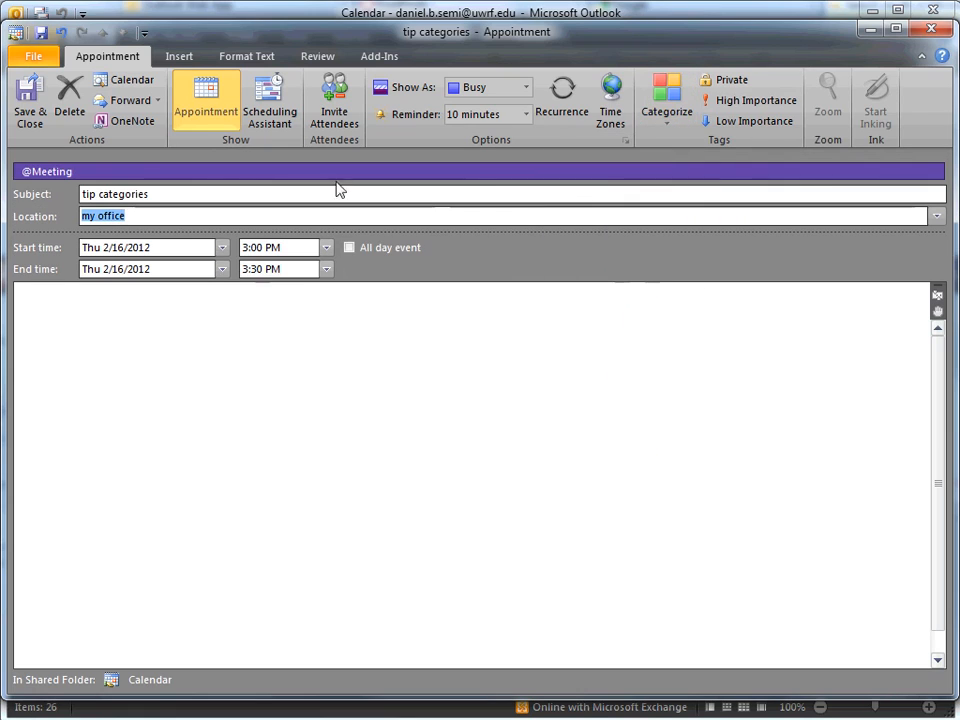
left_click(32, 100)
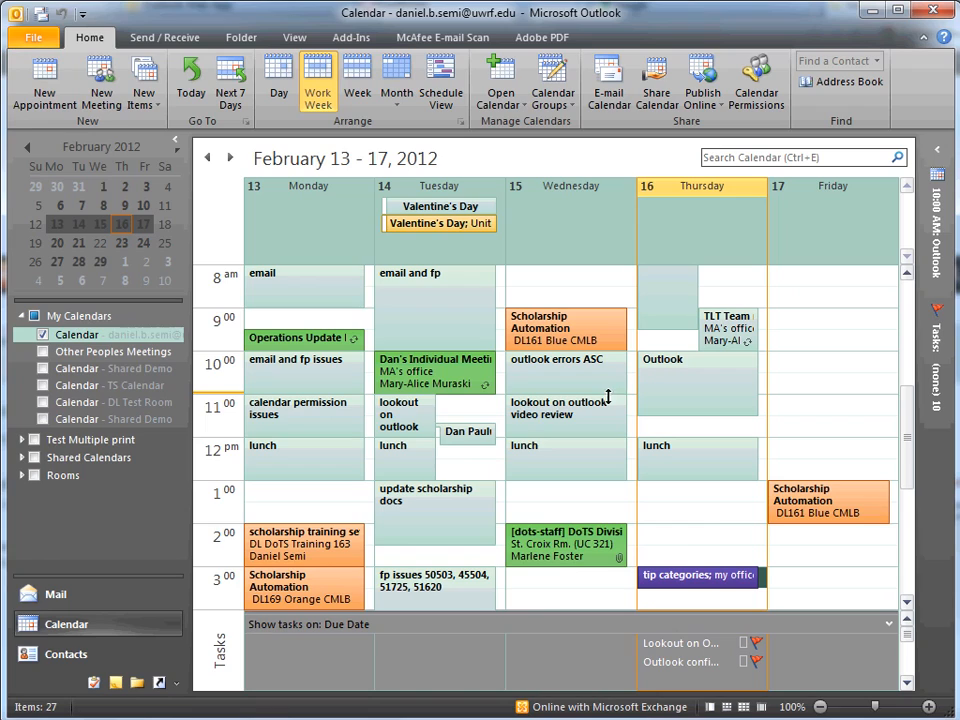
right_click(710, 462)
mouse_move(666, 590)
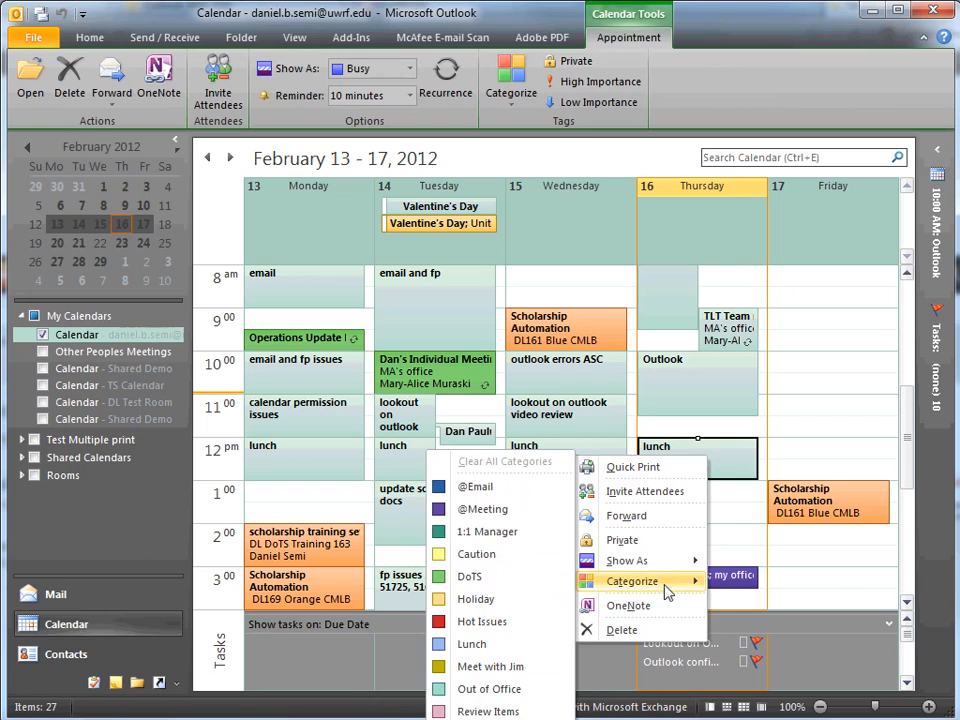
left_click(485, 515)
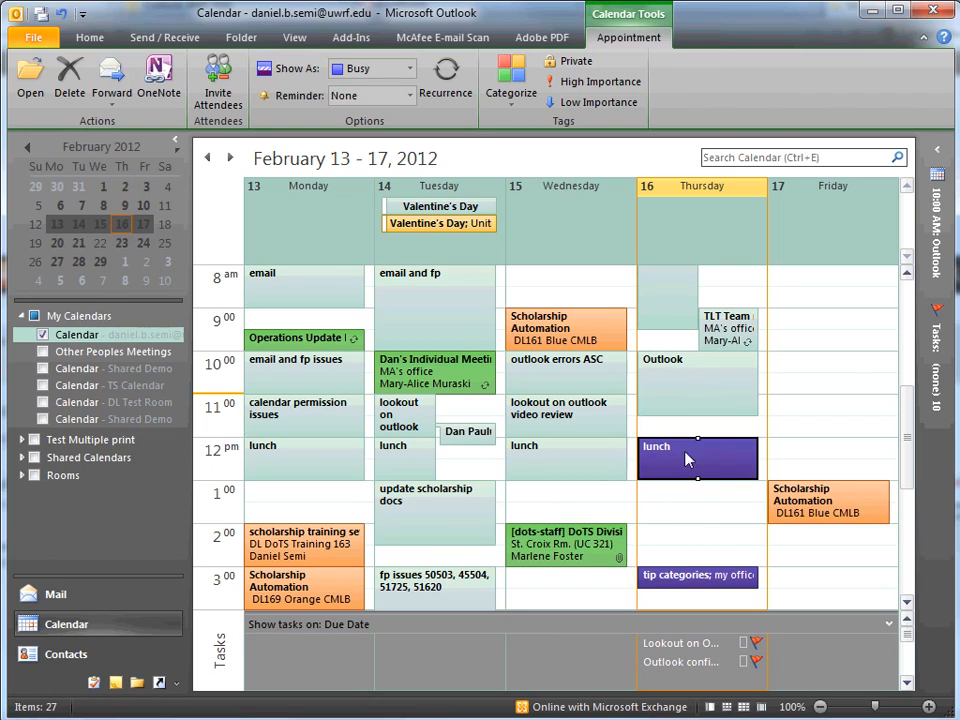
Step: Create a slate-blue color category named "new category" for Wednesday's lunch appointment
left_click(620, 457)
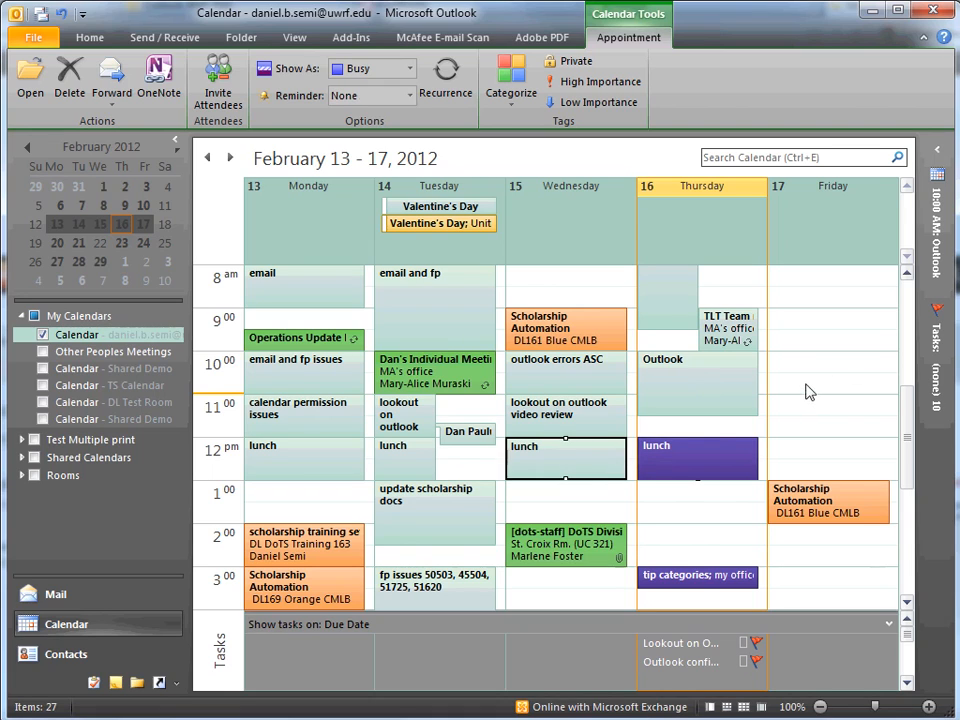
left_click(514, 110)
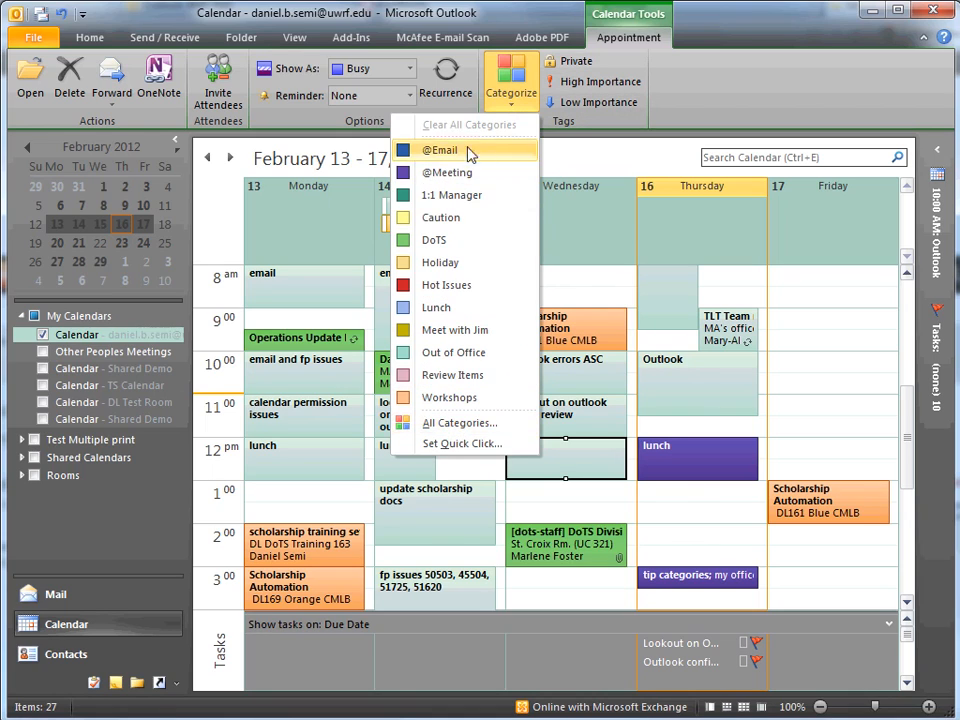
left_click(458, 423)
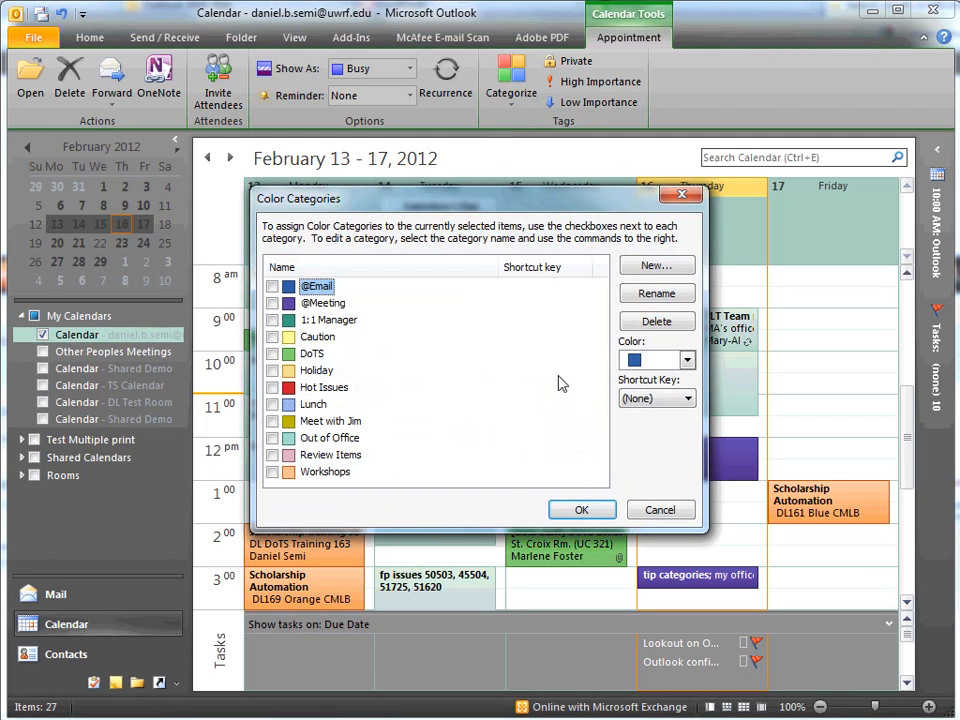
left_click(652, 268)
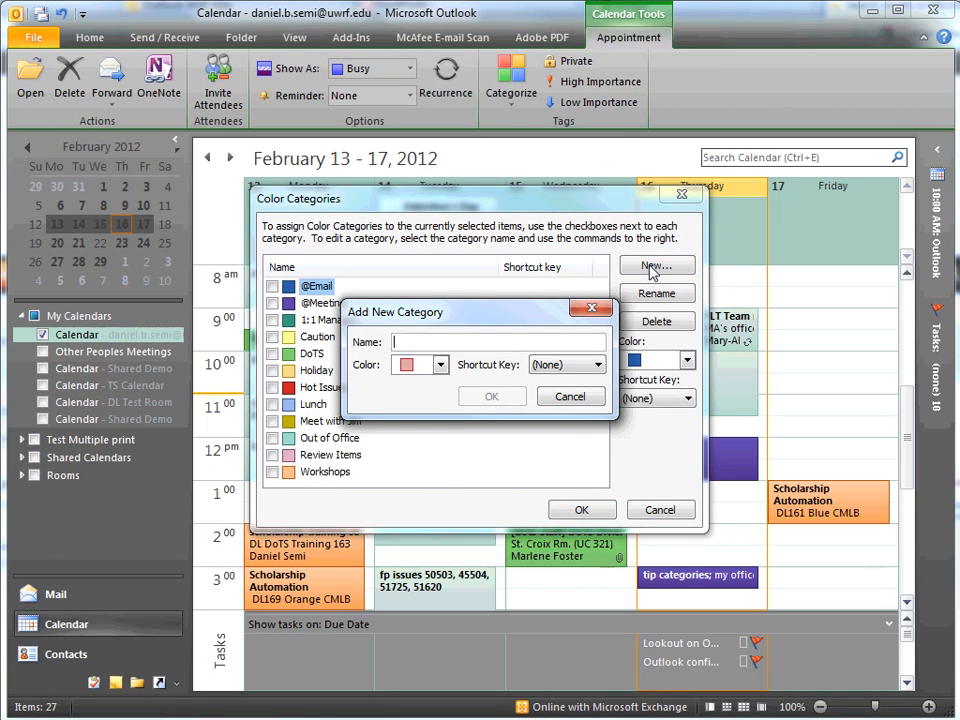
type("new cat")
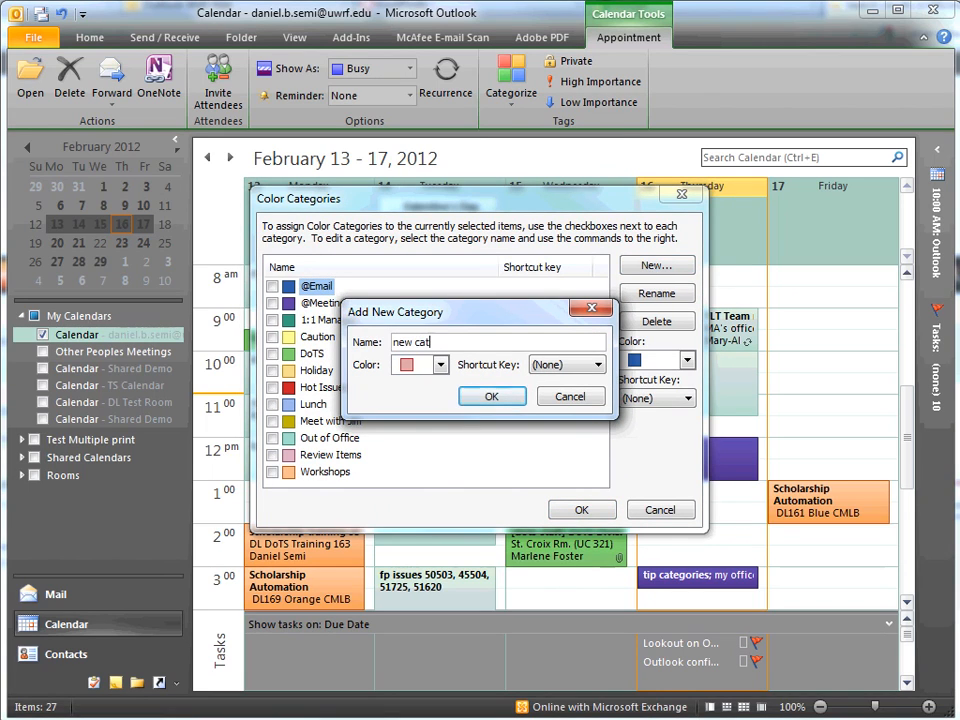
type("egory")
left_click(440, 364)
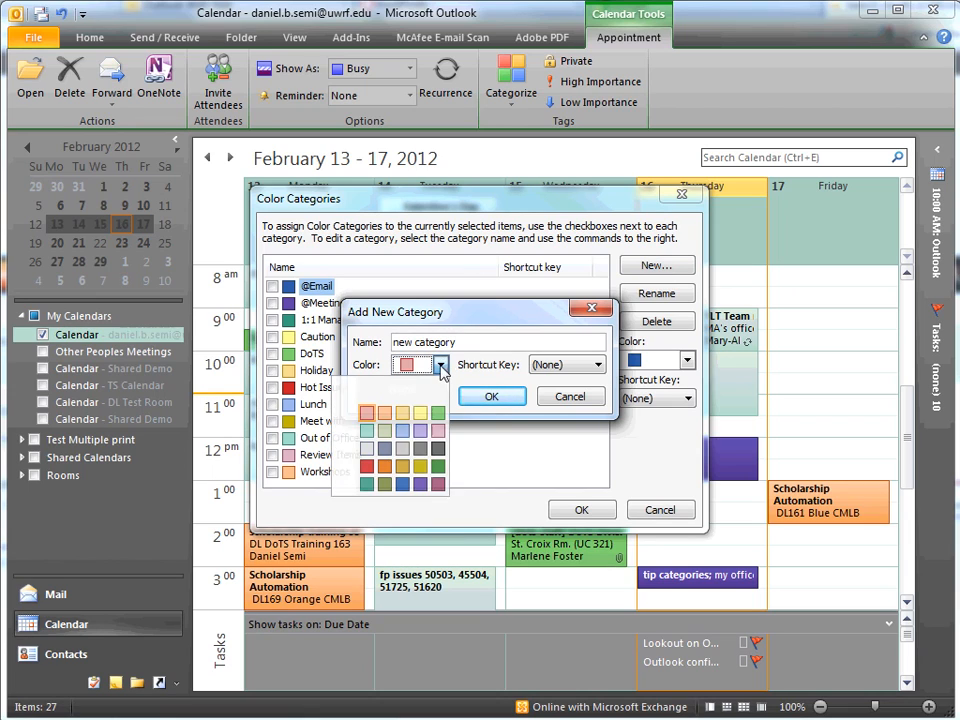
left_click(384, 448)
left_click(491, 397)
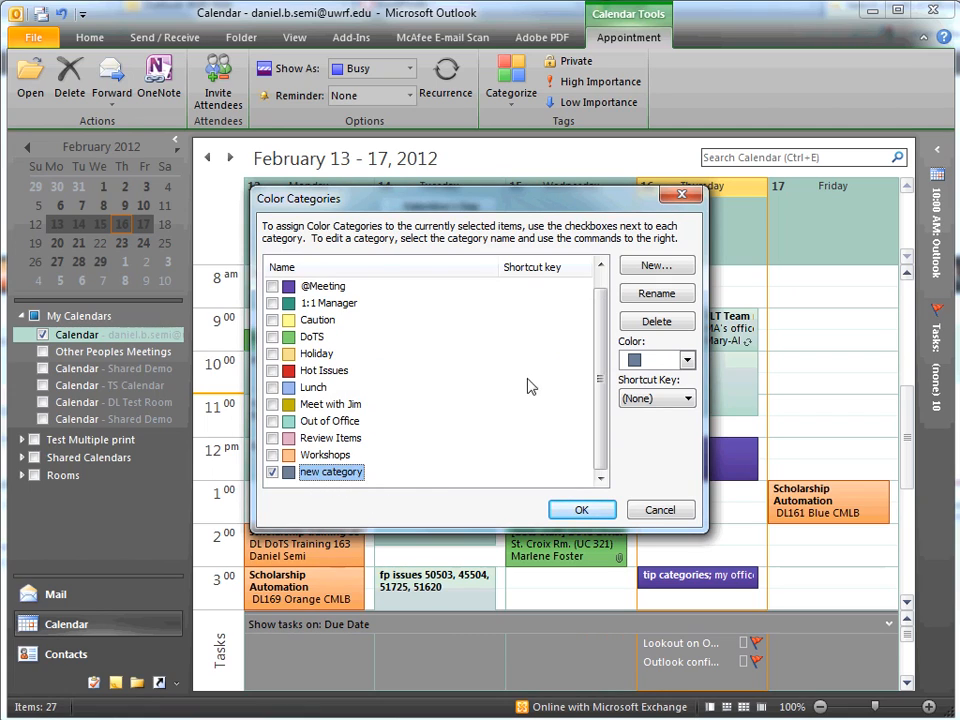
Step: Review the full category list and apply the checked "new category" to Wednesday's lunch appointment
left_click_drag(600, 360, 603, 328)
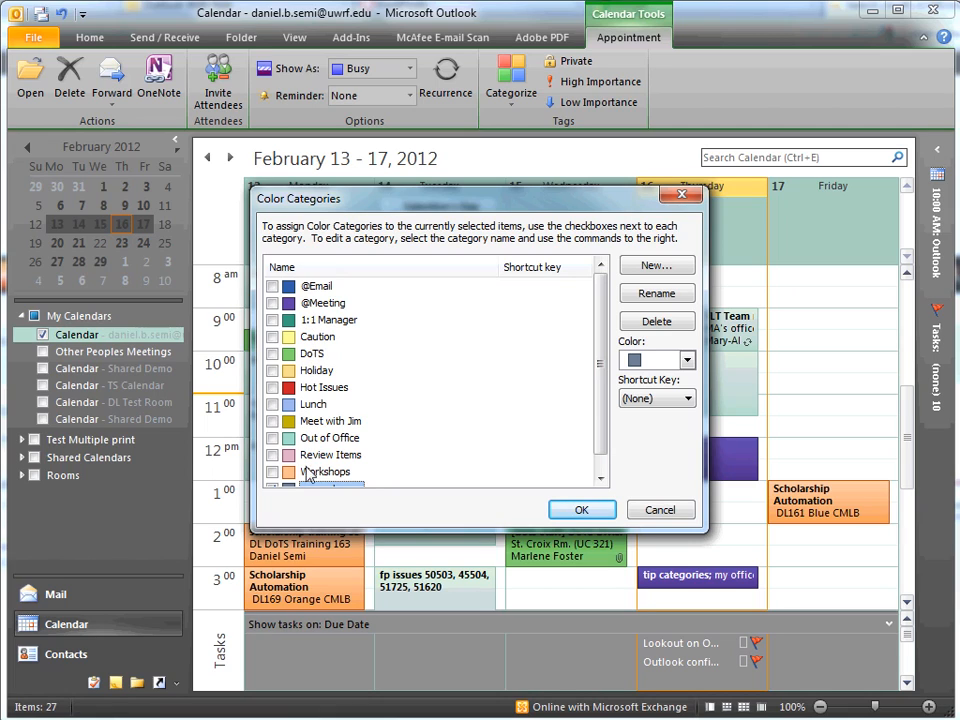
scroll(598, 375, "down", 1)
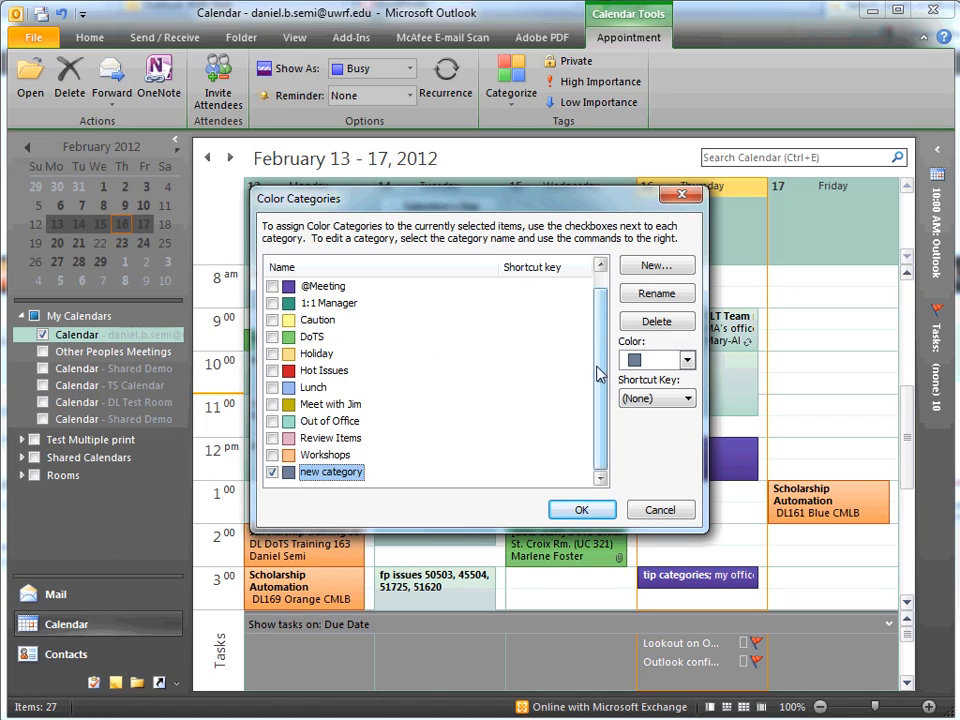
scroll(373, 311, "up", 1)
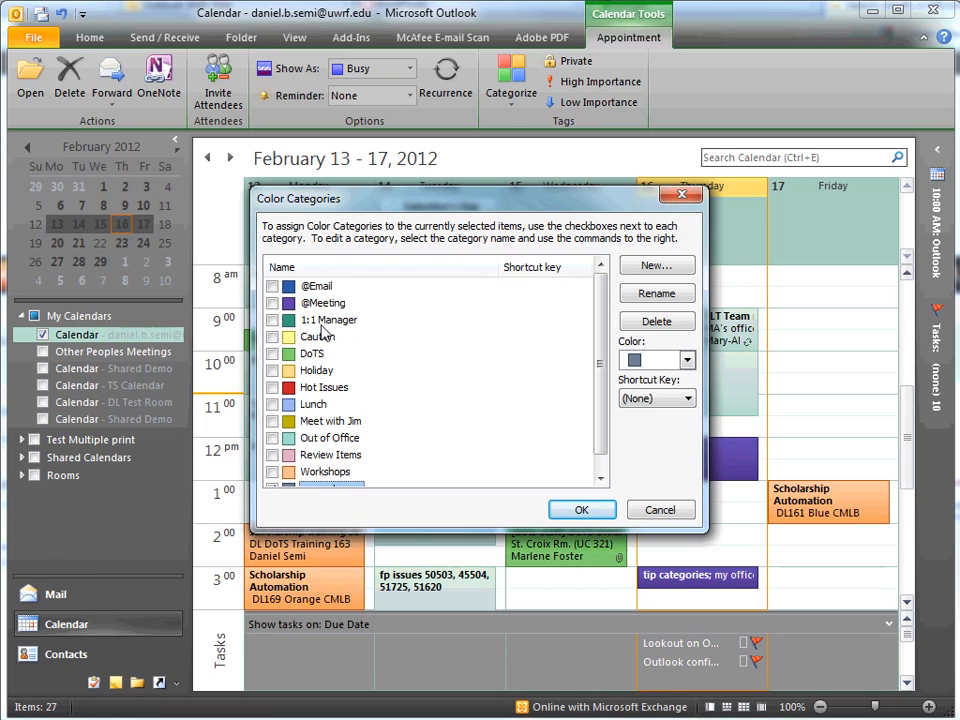
left_click(558, 513)
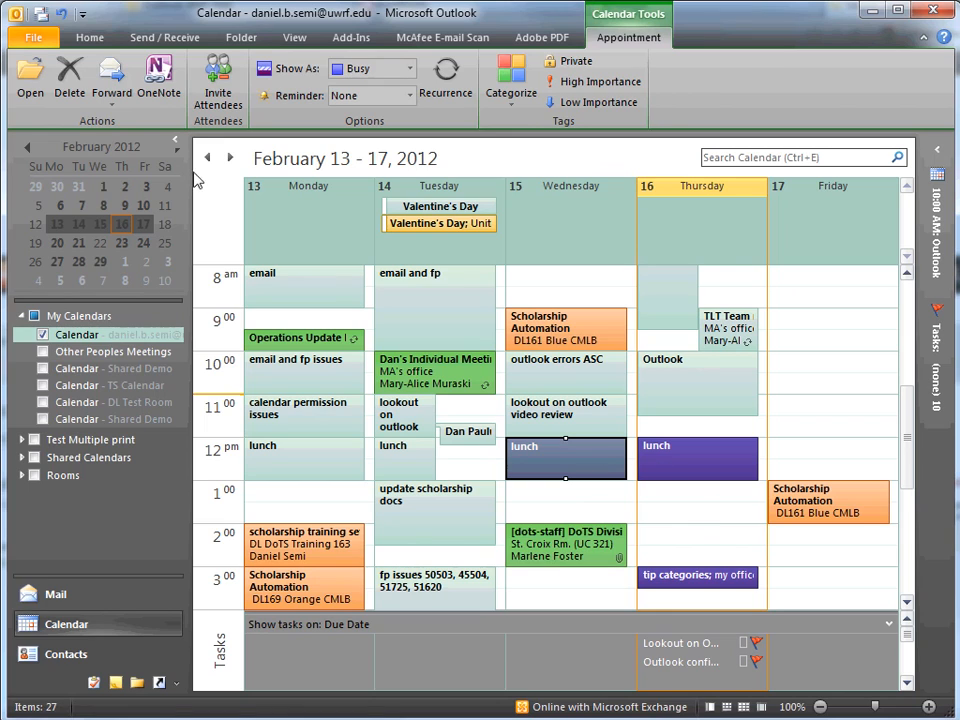
Step: Set the Default permission level of the calendar to "Free/Busy time" and apply the change
left_click(90, 38)
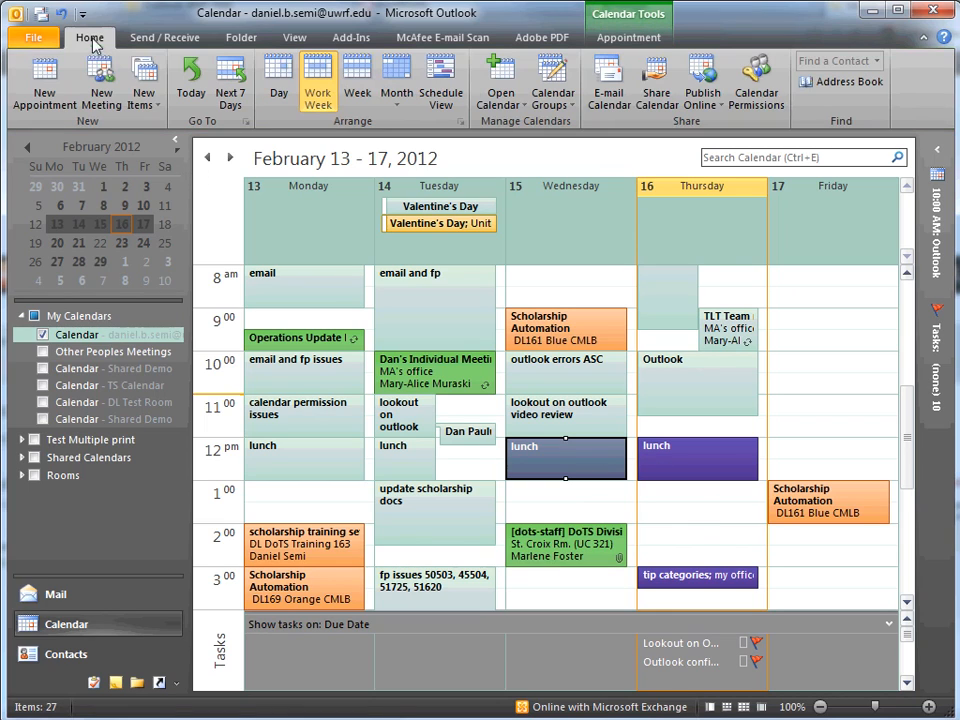
left_click(758, 97)
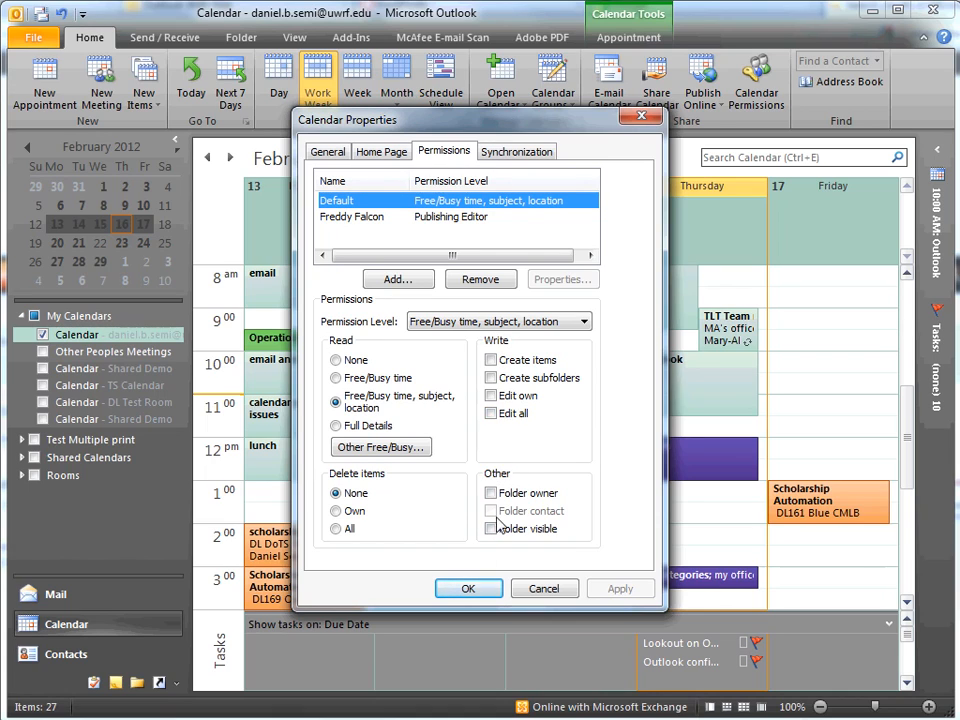
left_click(584, 327)
left_click(470, 453)
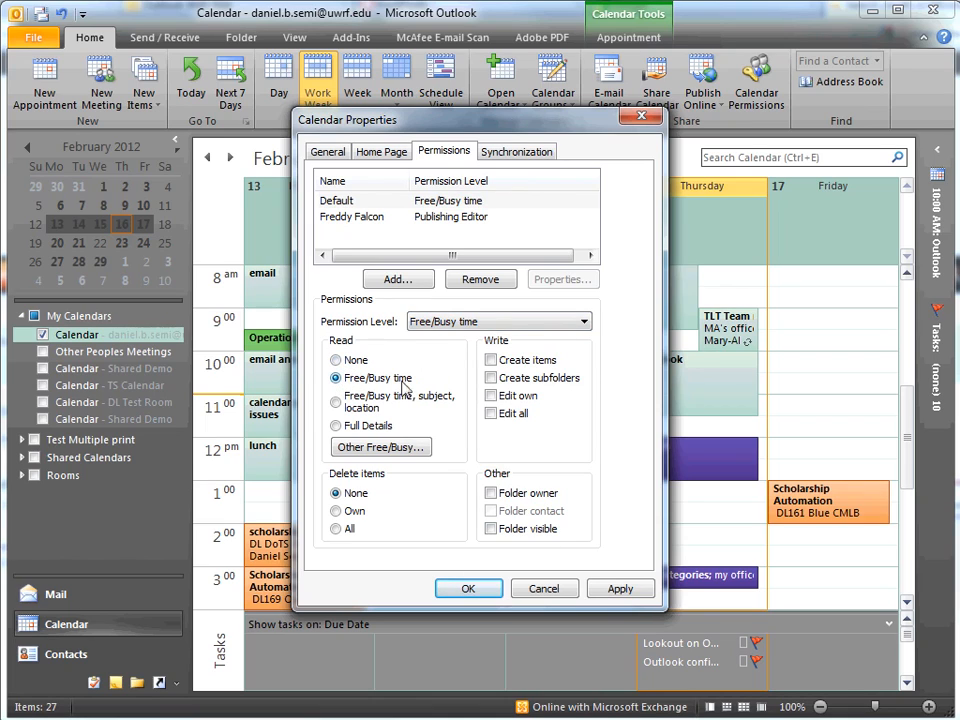
left_click(608, 590)
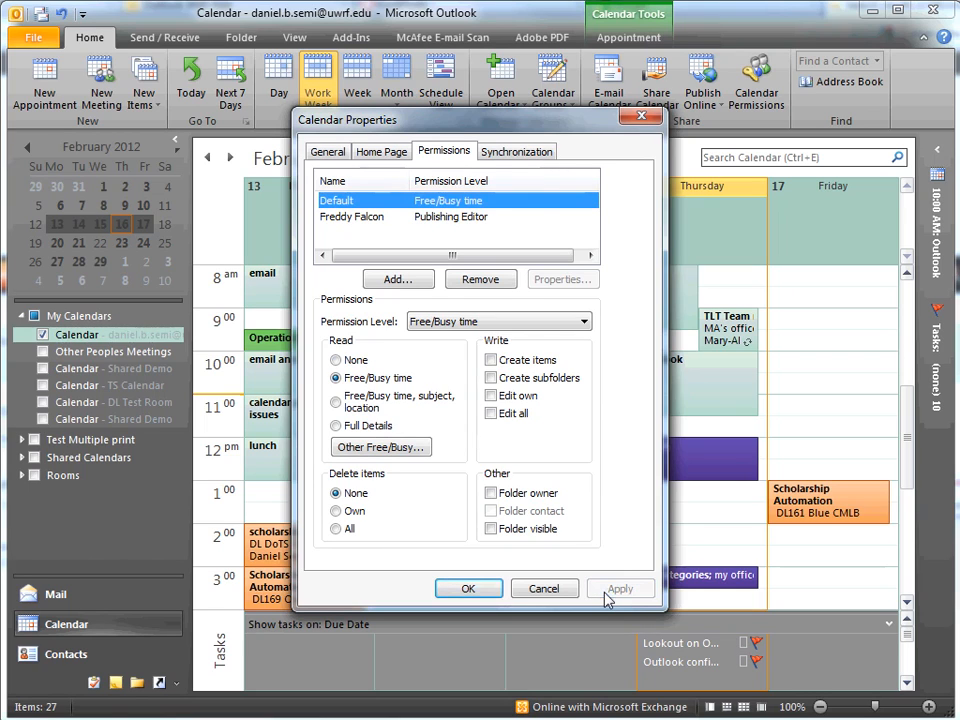
left_click(470, 588)
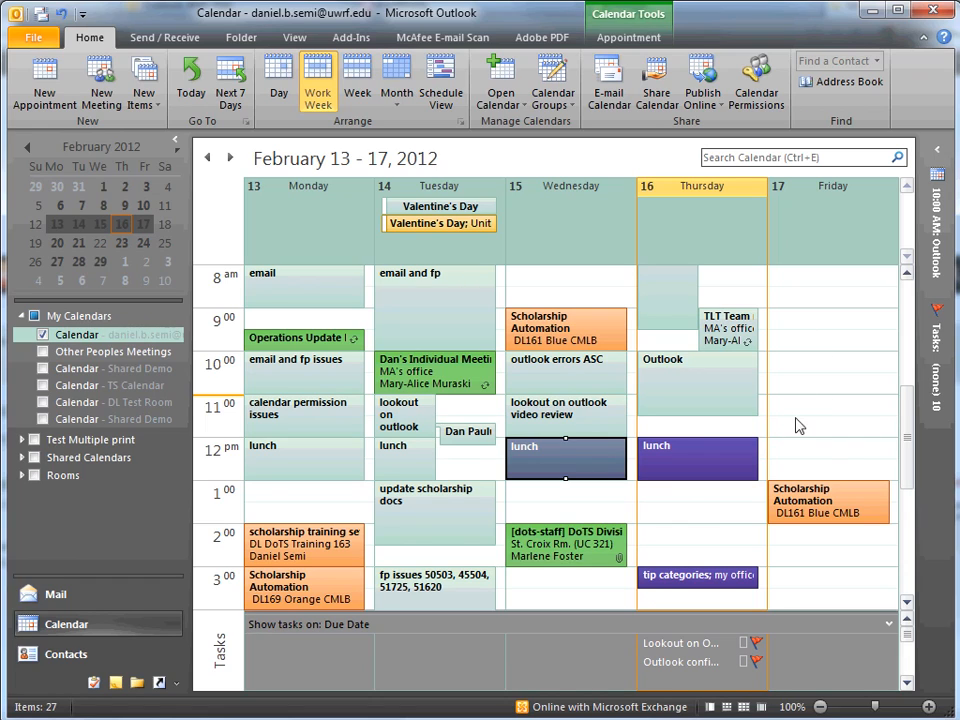
Step: Set the calendar's Default permission level to "Free/Busy time, subject, location" and apply the change
left_click(756, 76)
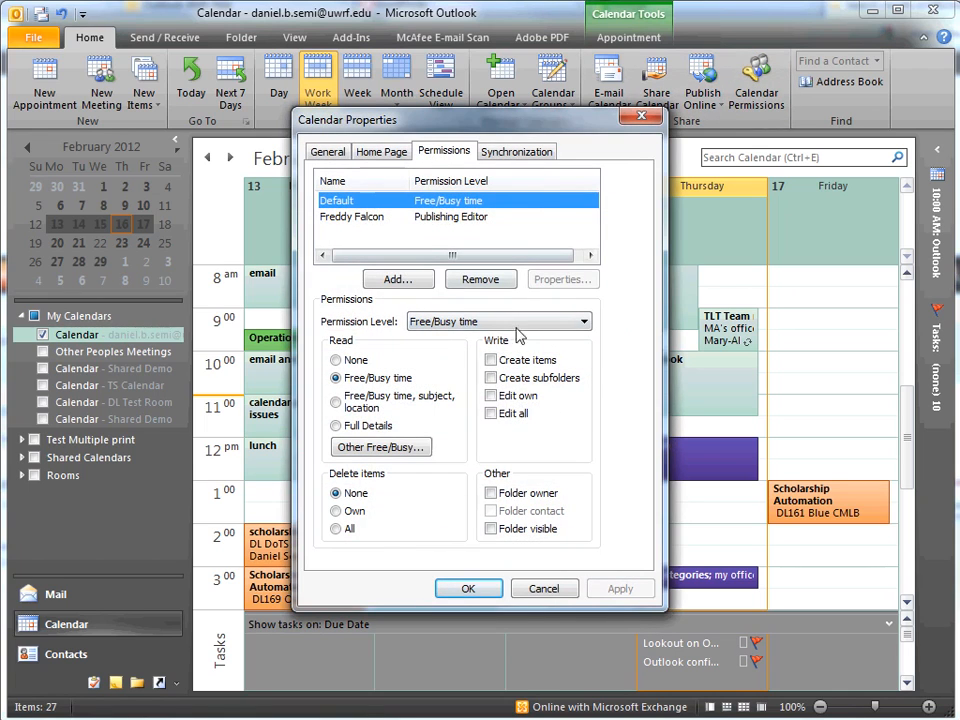
left_click(583, 322)
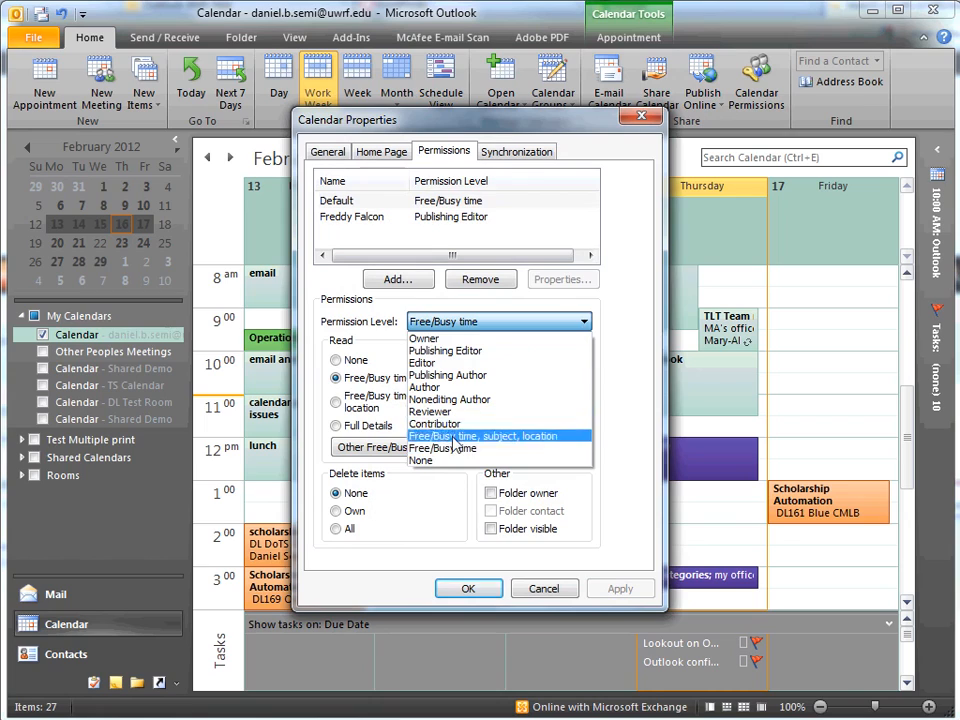
left_click(510, 437)
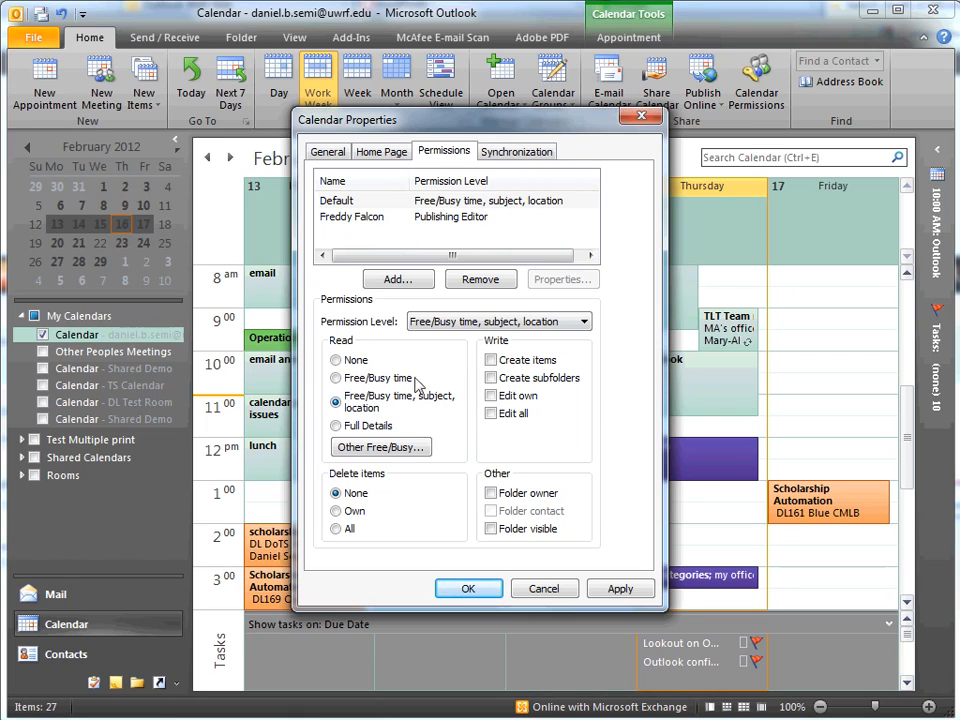
left_click(617, 590)
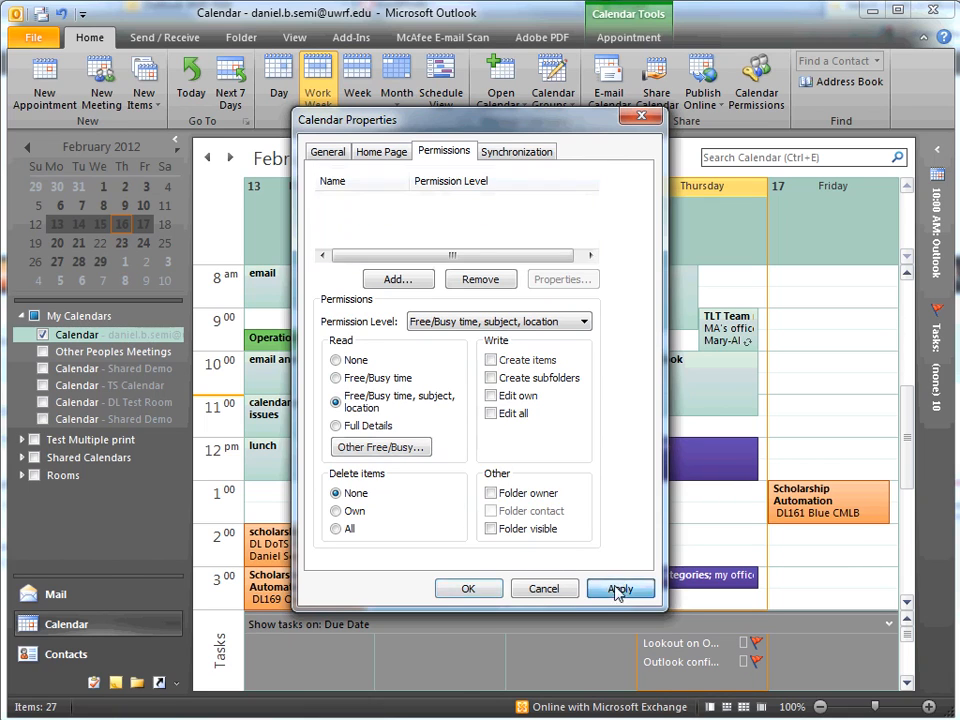
left_click(469, 589)
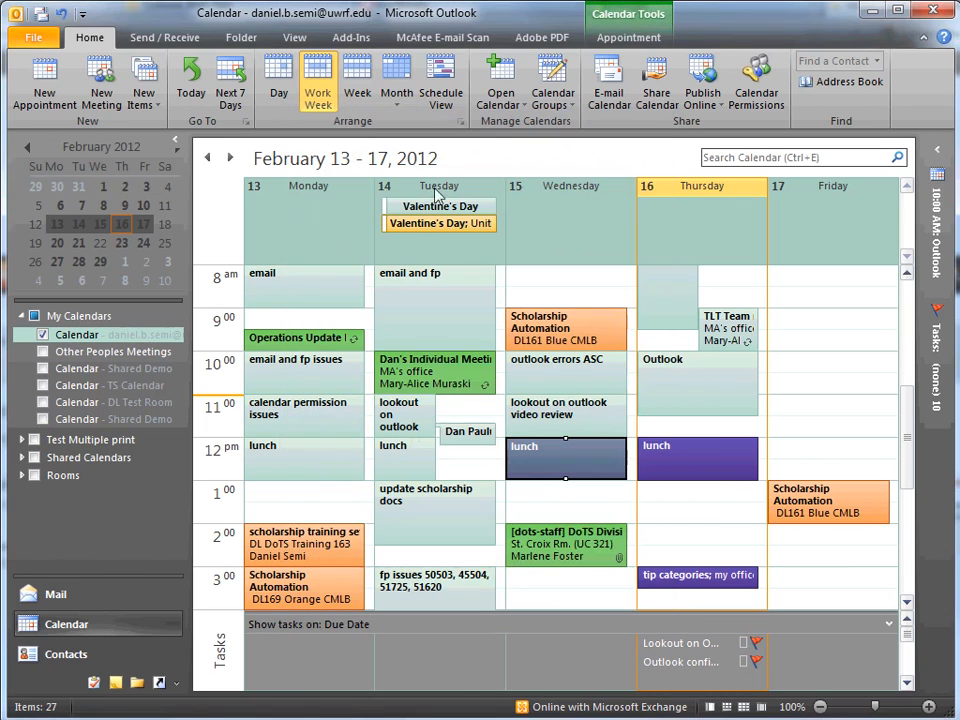